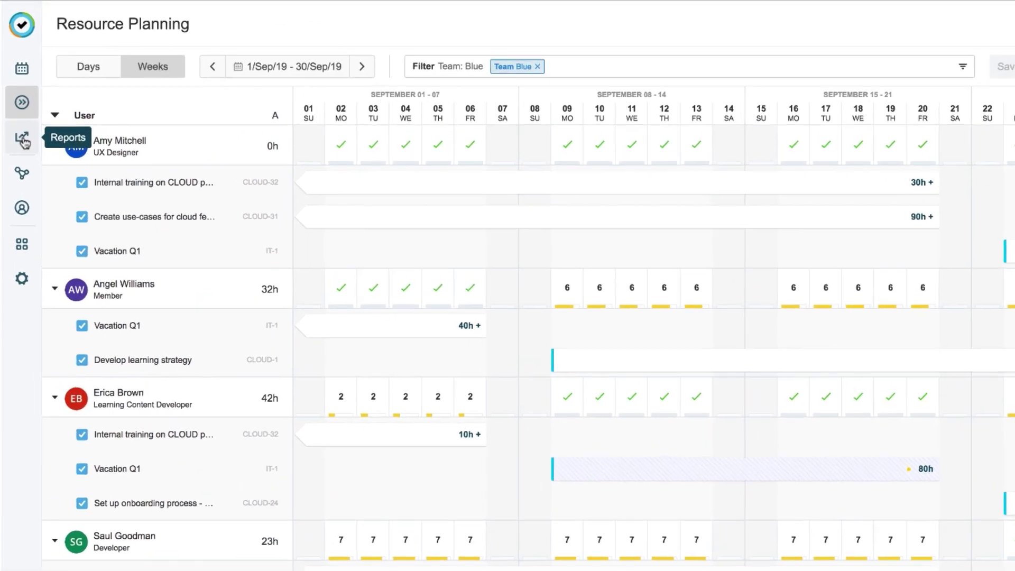
# - Start a new Planned Time report filtered to team Blue
pyautogui.click(23, 142)
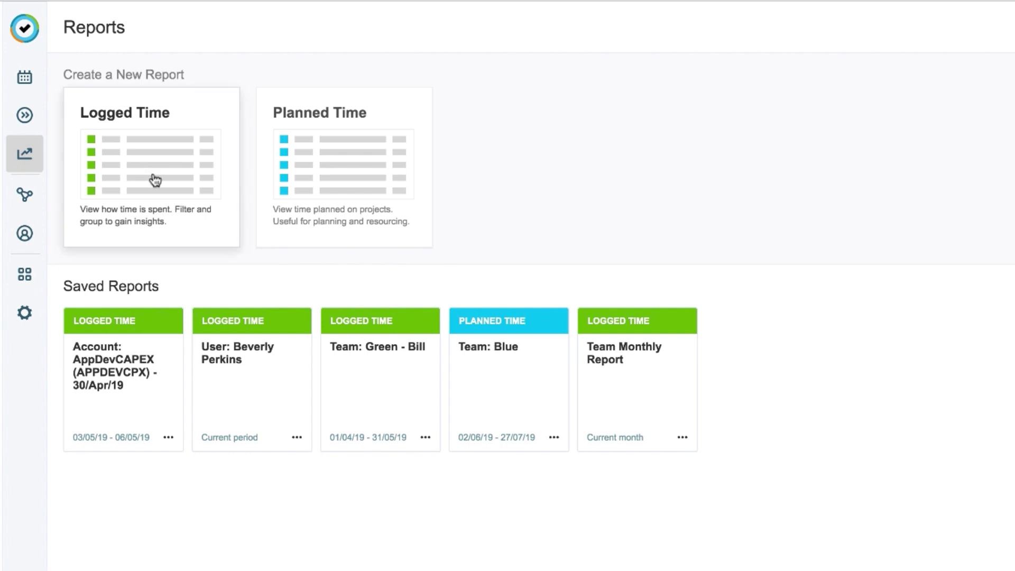
pyautogui.click(361, 173)
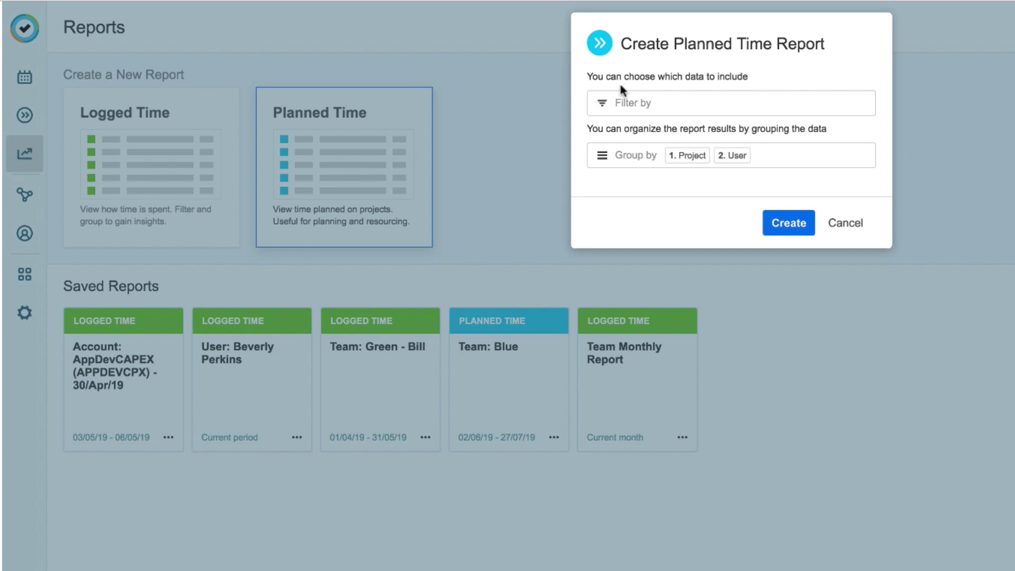
pyautogui.click(647, 97)
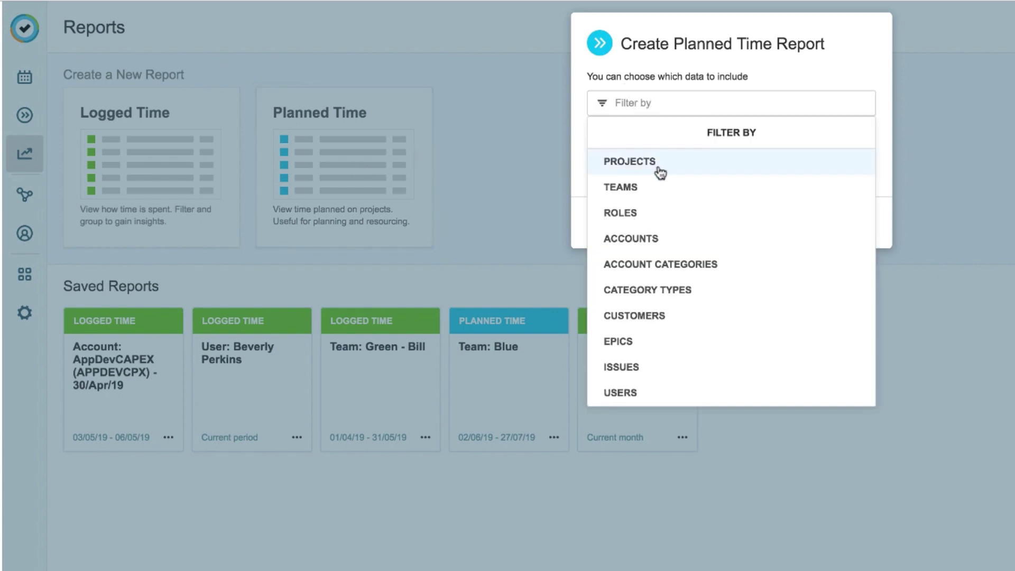
pyautogui.click(650, 187)
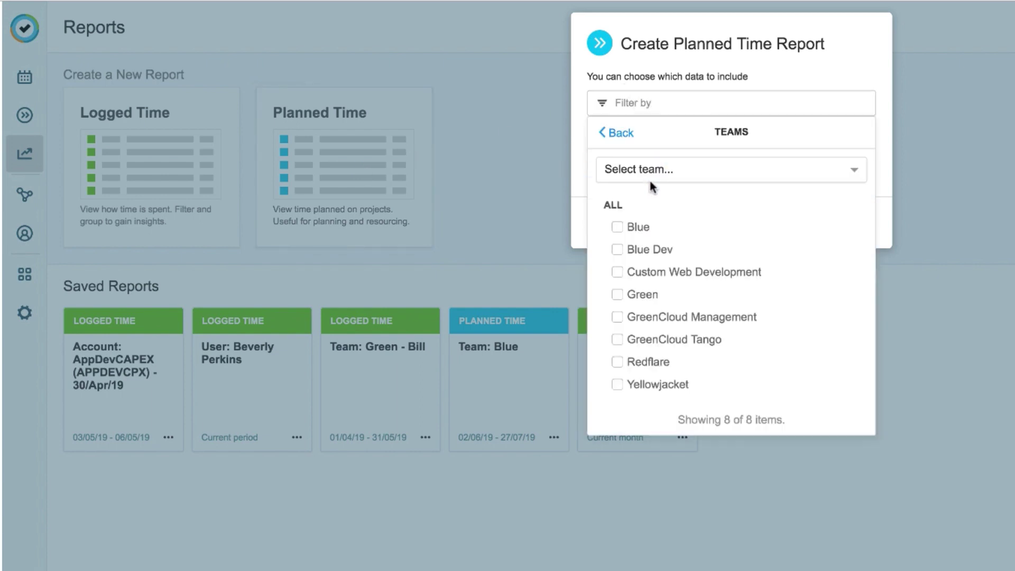
pyautogui.click(616, 227)
pyautogui.click(575, 221)
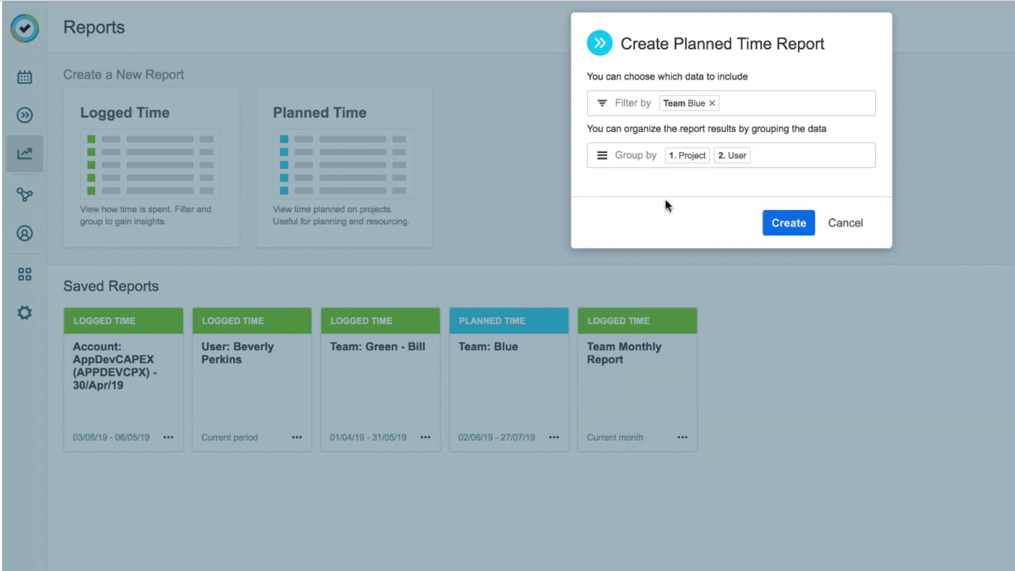
# - Keep the Project, User grouping and create the report, showing August 2019 with 141 hours
pyautogui.click(763, 161)
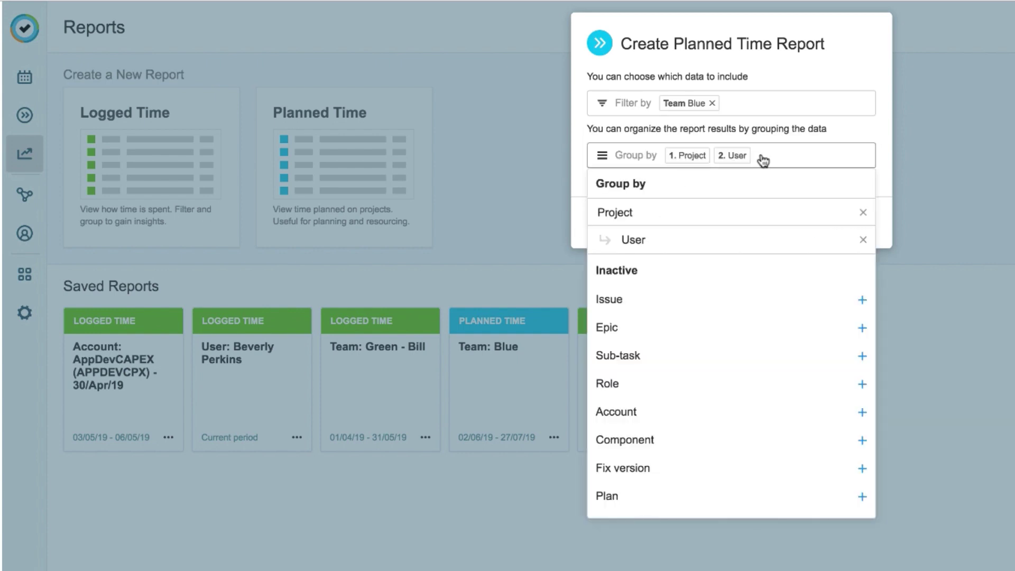
pyautogui.click(764, 162)
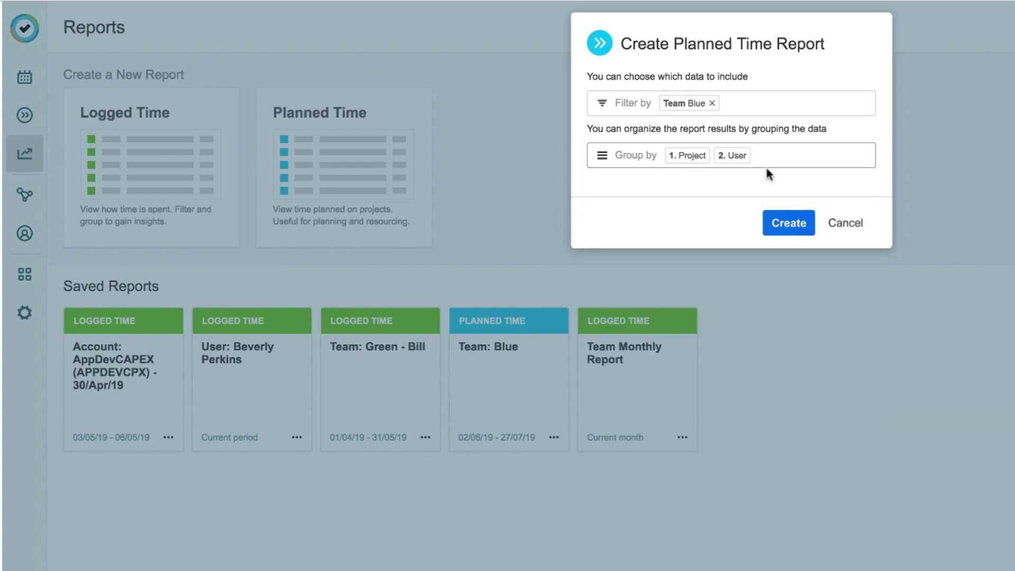
pyautogui.click(790, 228)
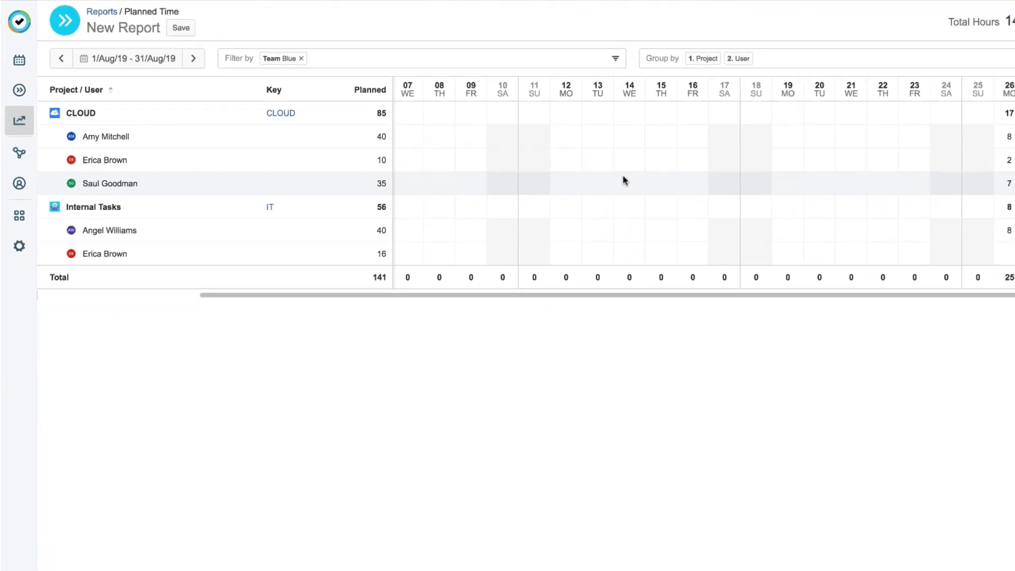
pyautogui.moveTo(592, 265); pyautogui.dragTo(639, 268)
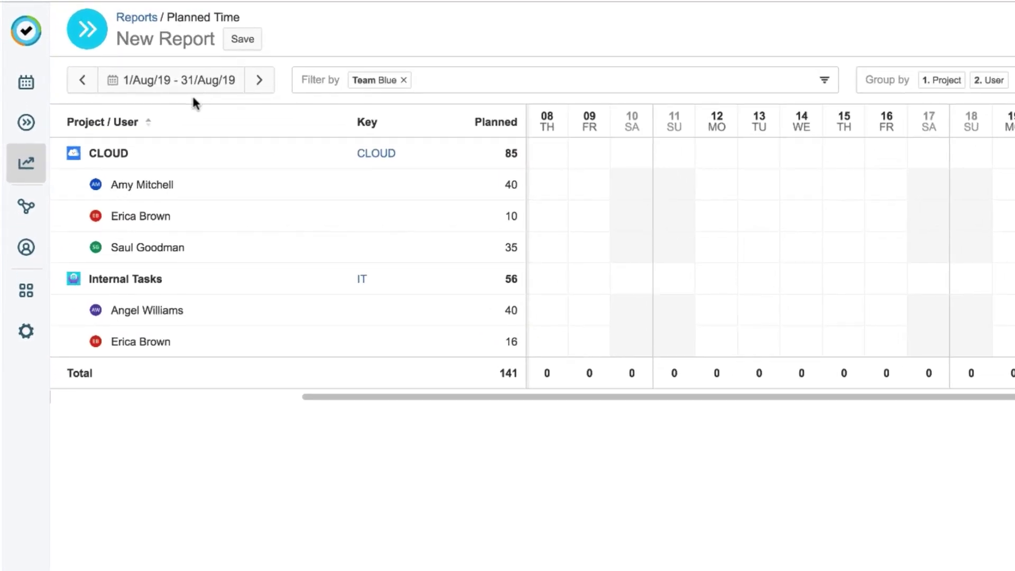
# - Return to Team Blue's September Resource Planning and inspect each member's planned task details
pyautogui.click(25, 125)
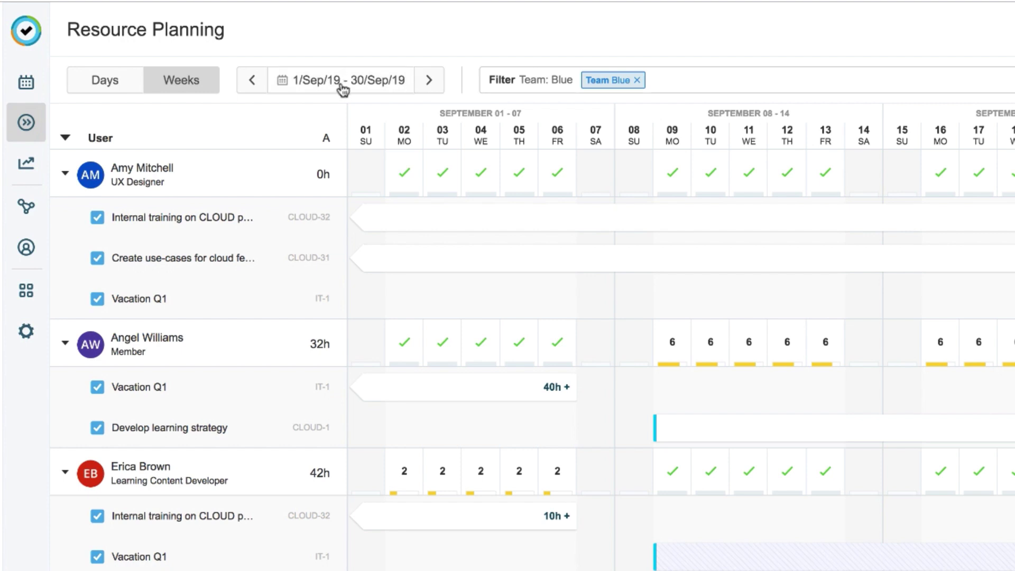
pyautogui.moveTo(256, 219)
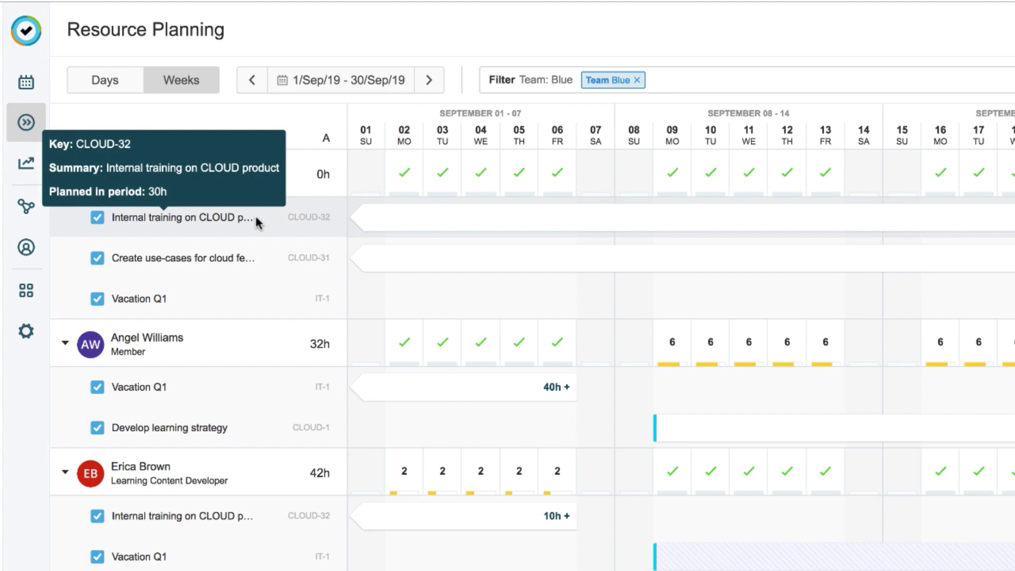
pyautogui.moveTo(253, 262)
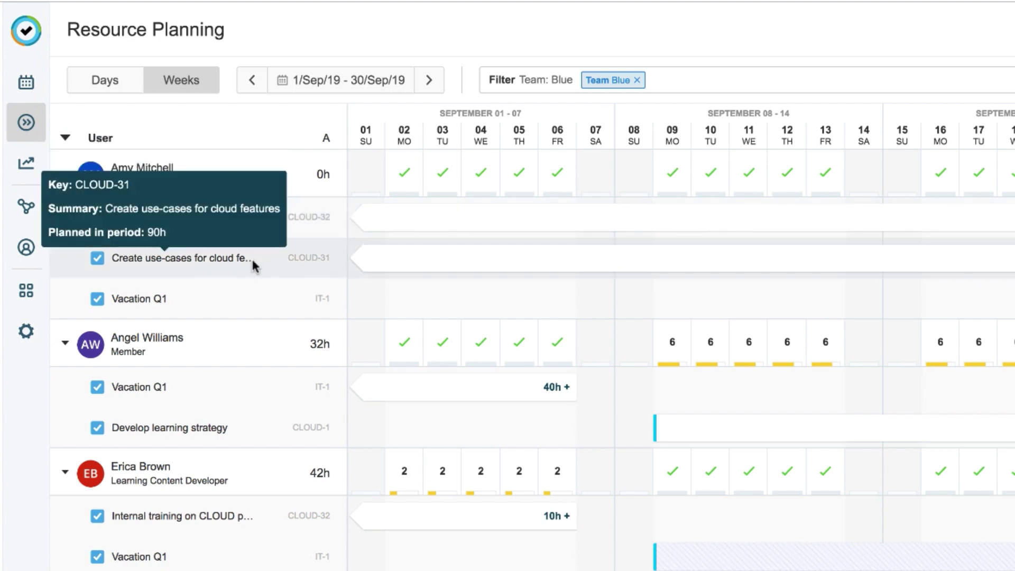
pyautogui.moveTo(251, 296)
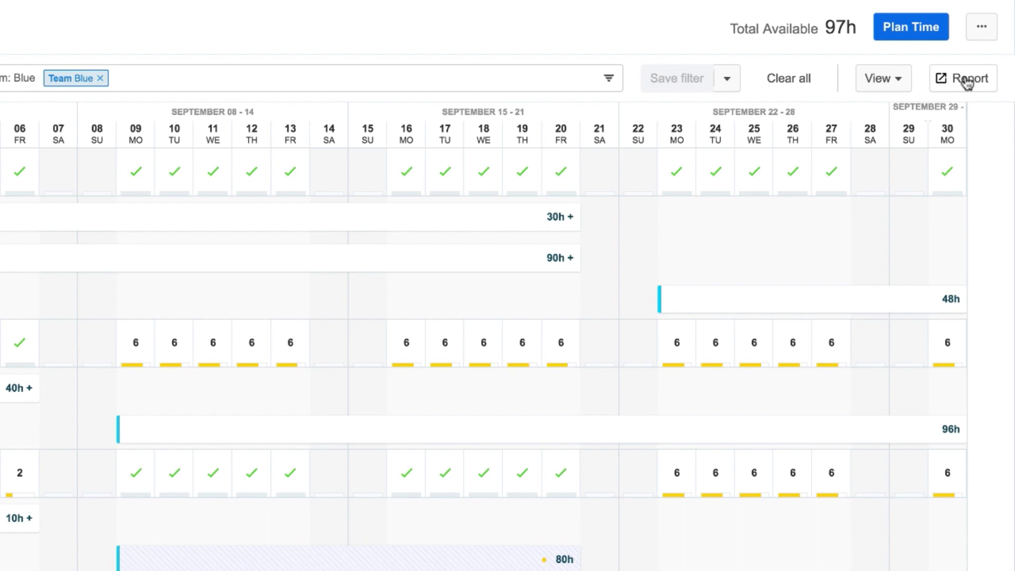
# - Open the Planned Time report for 1–30 September: CLOUD 367, Internal Tasks 208, 575 total
pyautogui.click(966, 79)
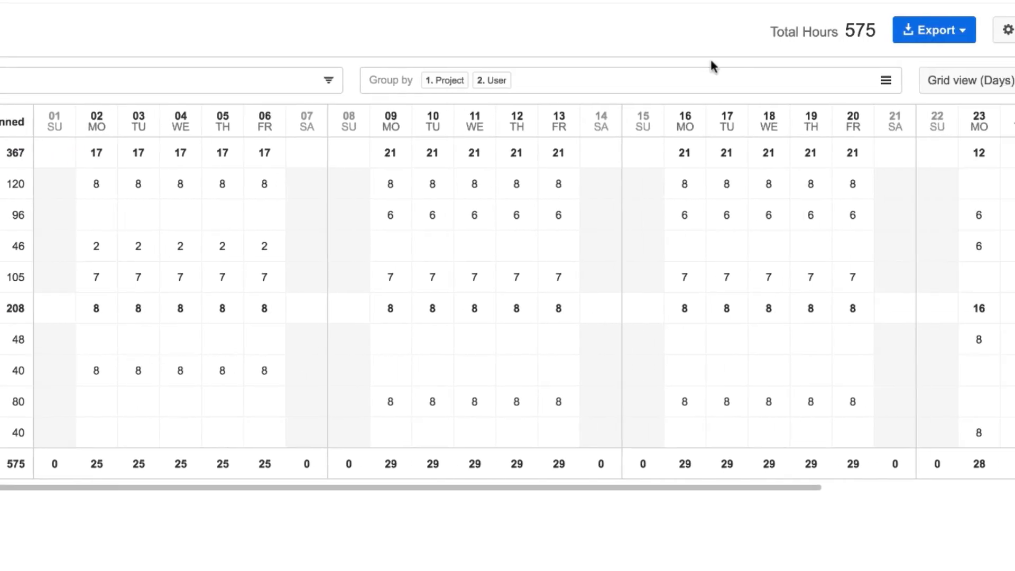
# - Show the grid in weeks and add the R% and Required (R) columns, 672 required hours
pyautogui.click(955, 85)
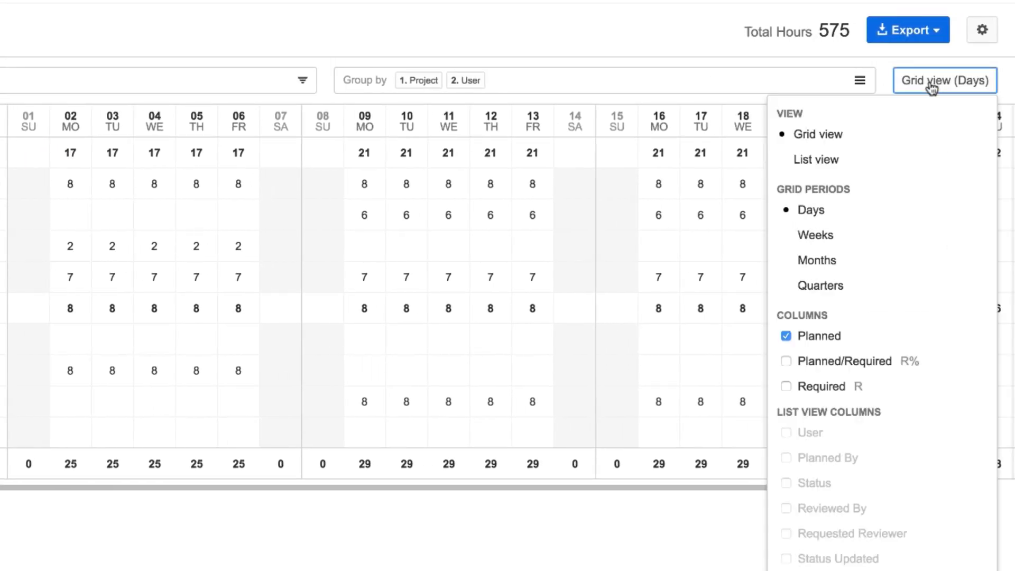
pyautogui.click(843, 238)
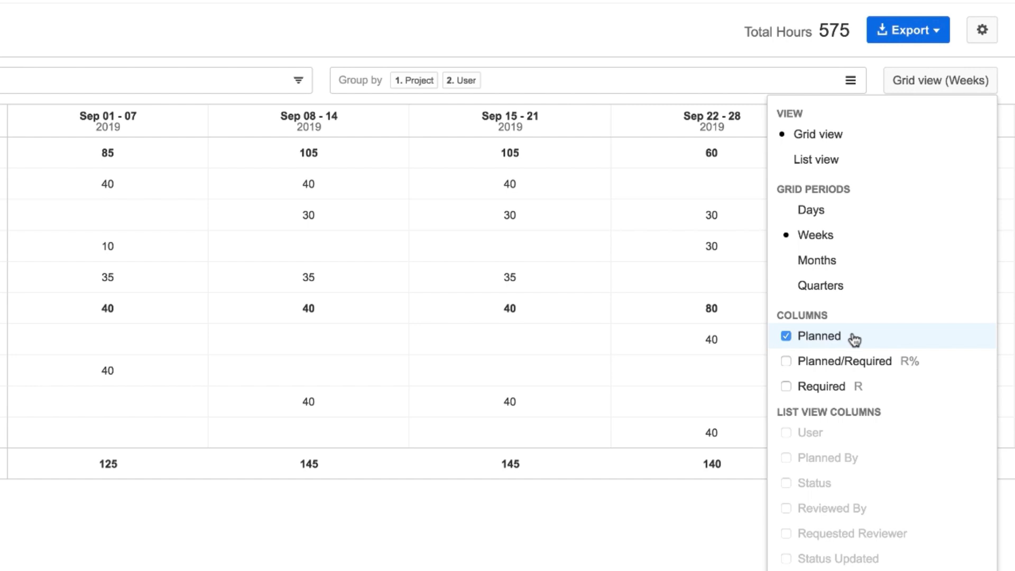
pyautogui.click(785, 362)
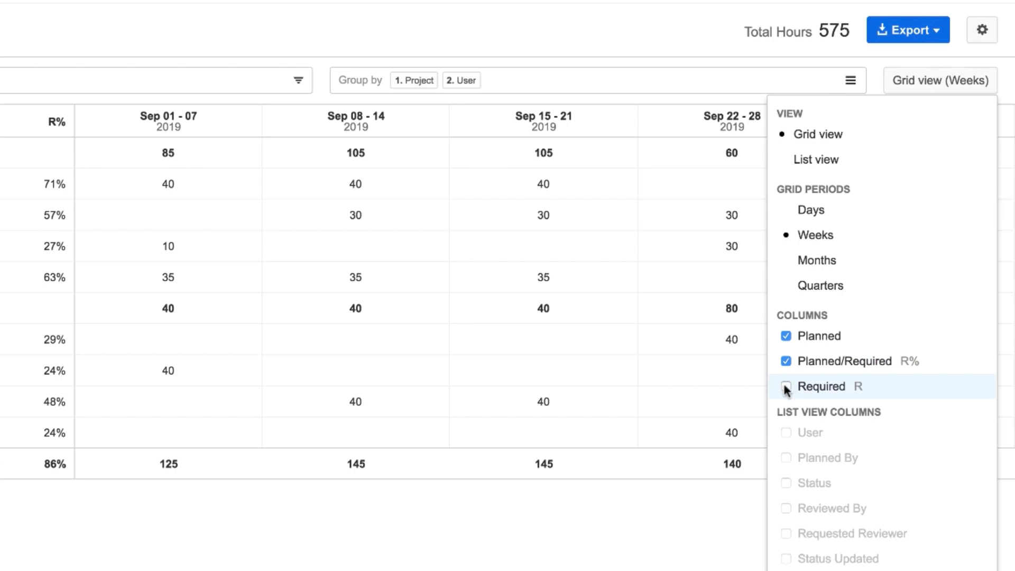
pyautogui.click(786, 388)
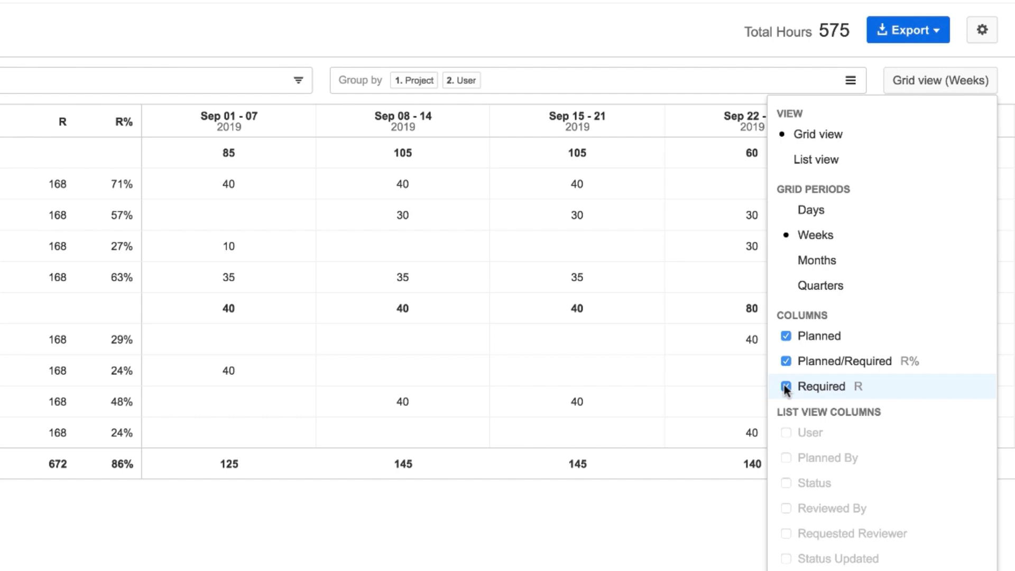
# - Add Issue as a third grouping level after Project and User, listing issues like CLOUD-31
pyautogui.click(683, 35)
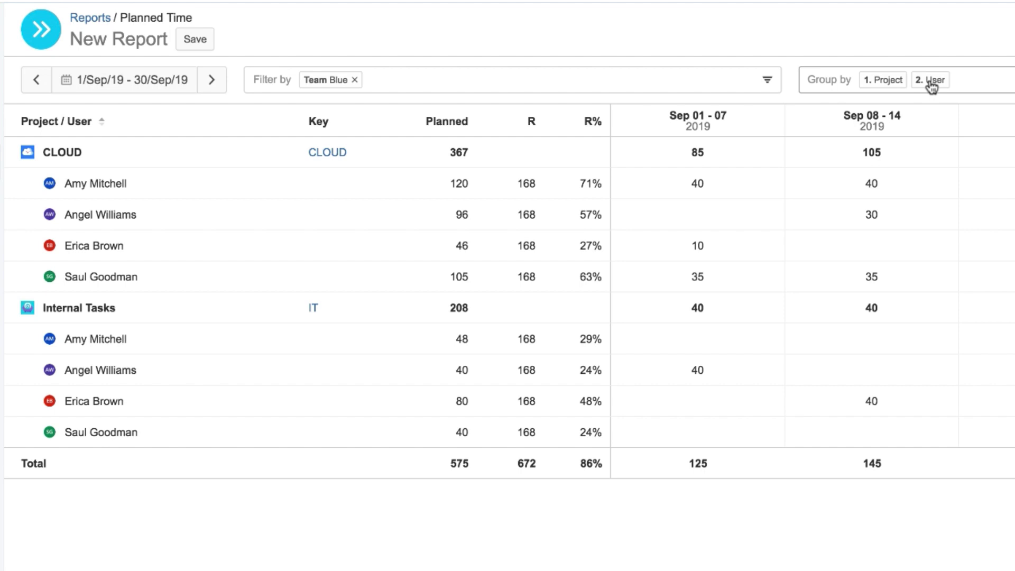
pyautogui.click(822, 72)
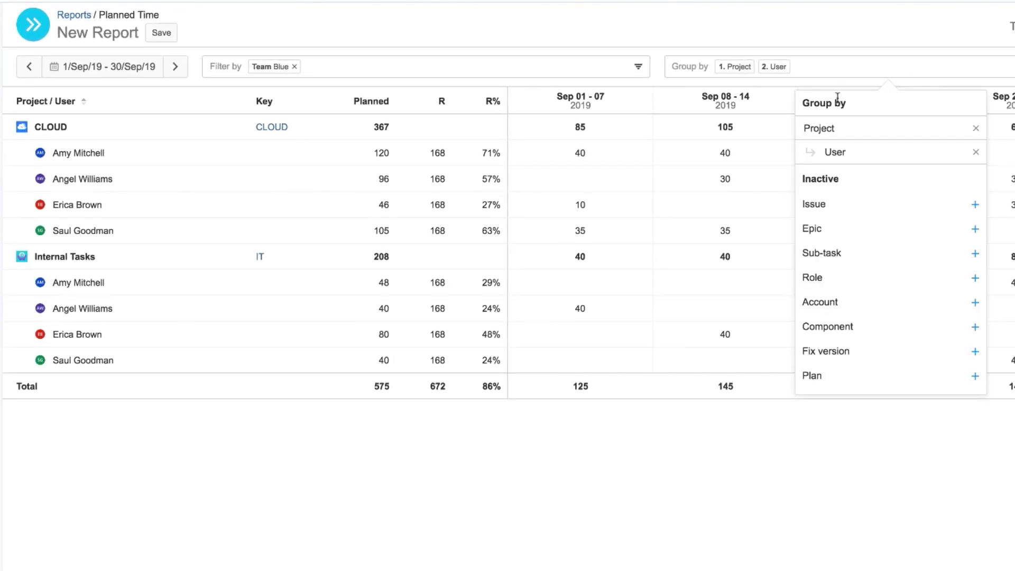
pyautogui.click(866, 205)
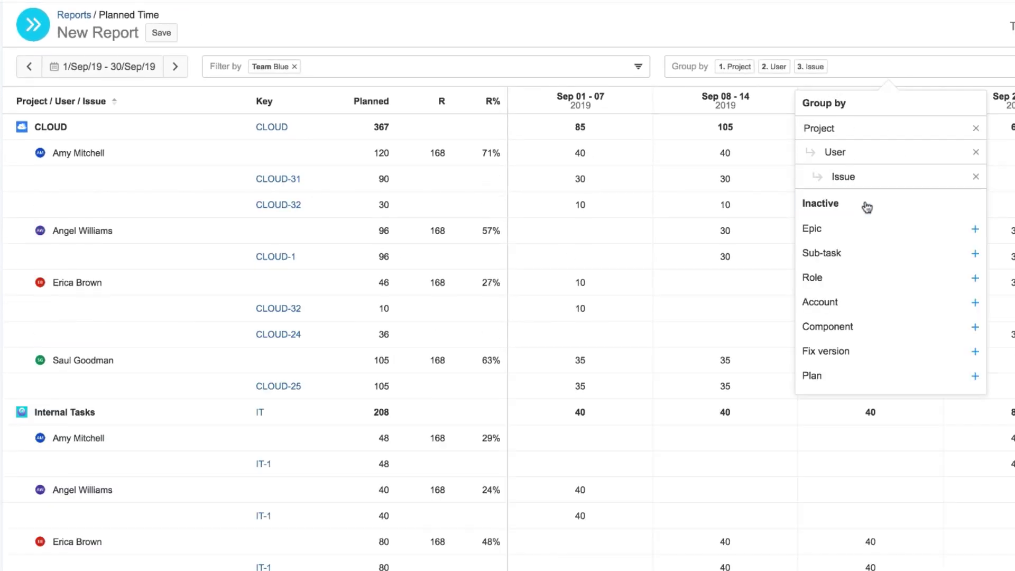
pyautogui.click(682, 36)
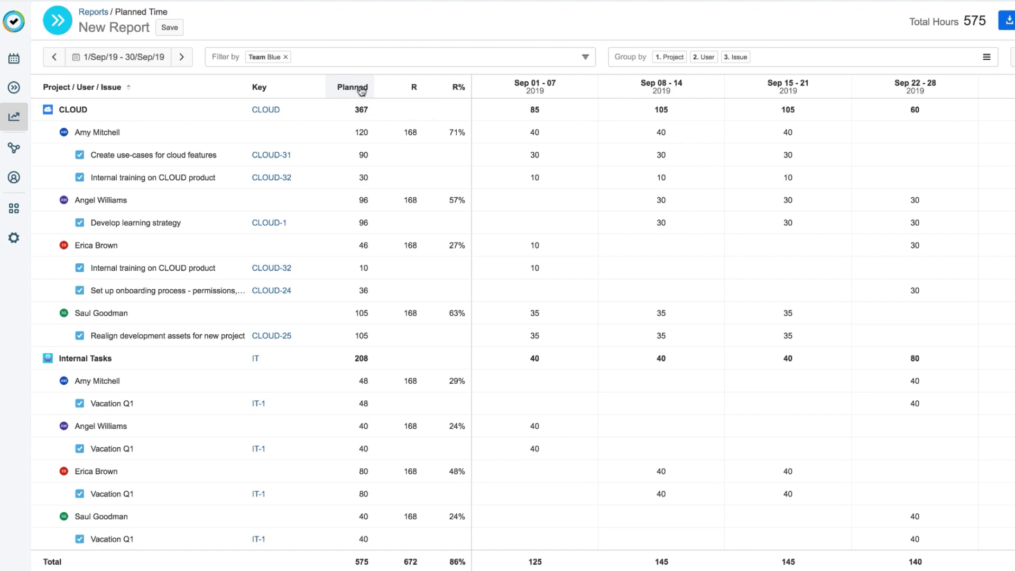
# - Sort the report by the Planned column in descending order
pyautogui.click(361, 90)
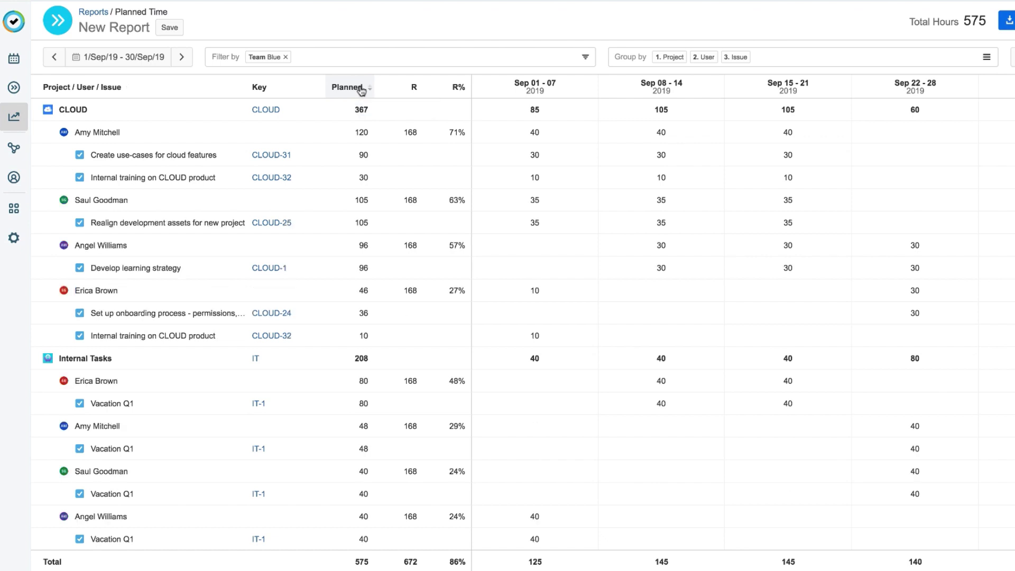
pyautogui.click(362, 90)
pyautogui.click(361, 88)
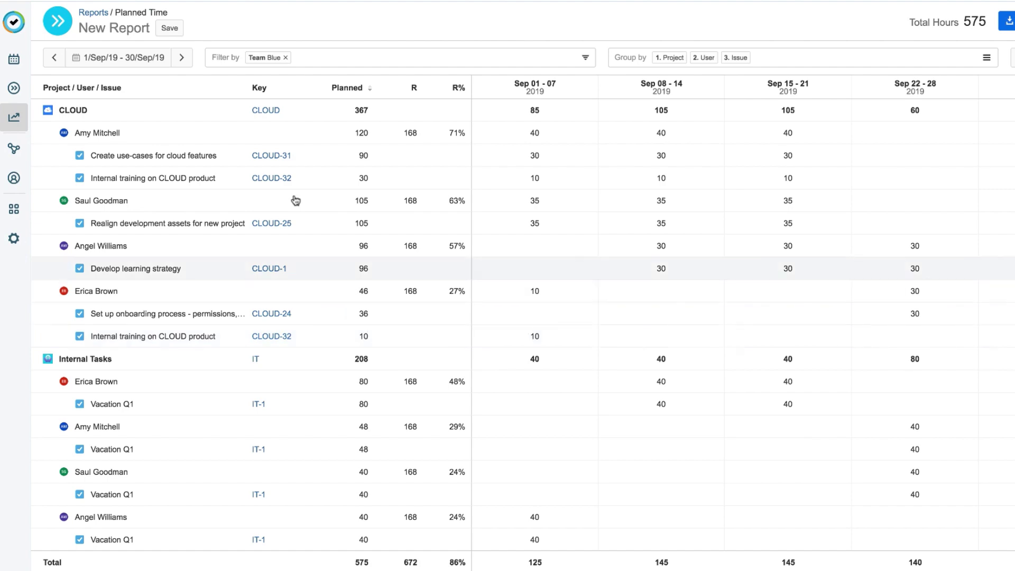
# - Save the report with the title 'Team: Blue September'
pyautogui.click(169, 31)
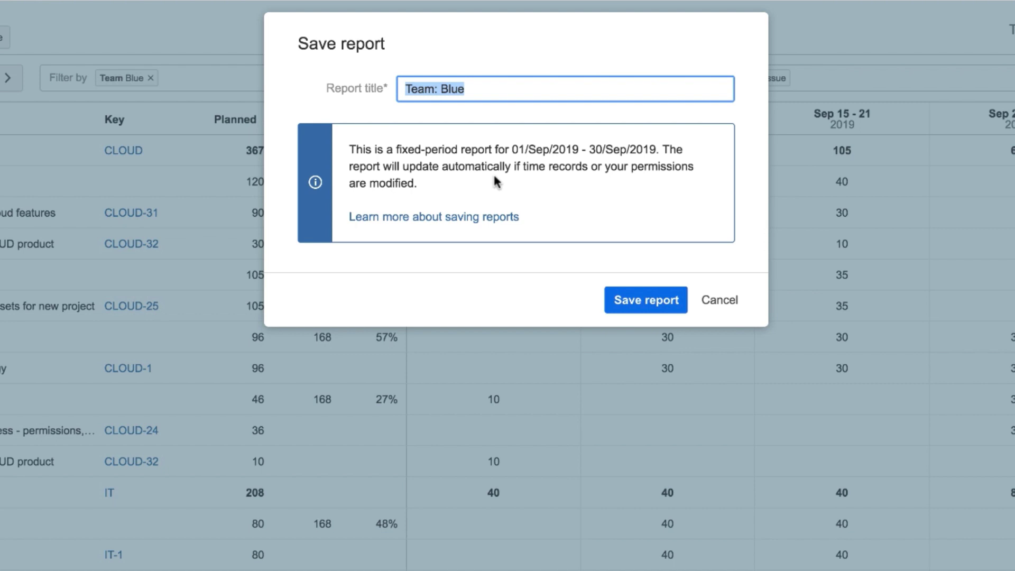
pyautogui.click(475, 87)
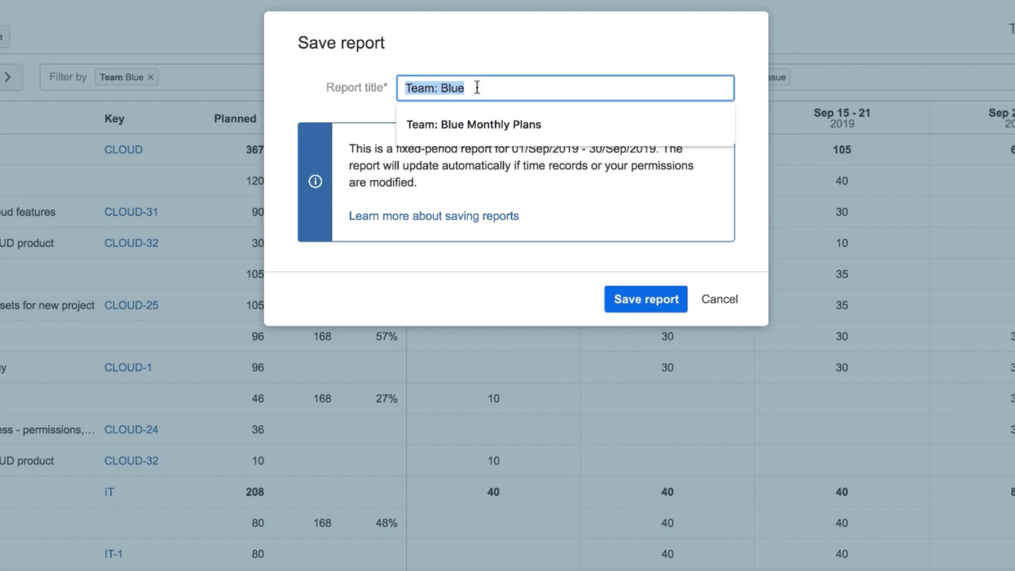
pyautogui.write('September')
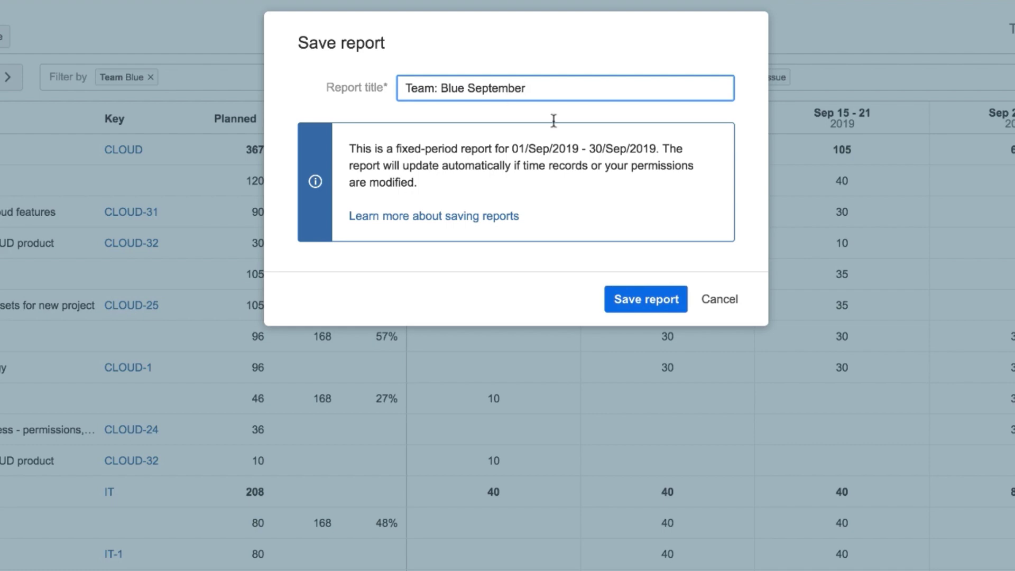
pyautogui.click(649, 300)
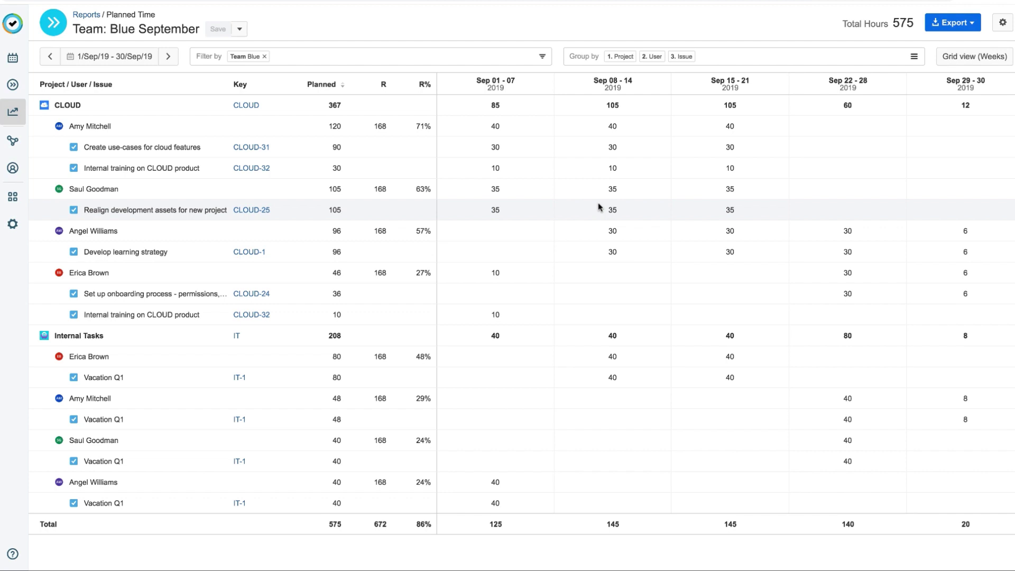
# - Open the saved 'Team: Blue September' card from the Reports overview
pyautogui.click(13, 113)
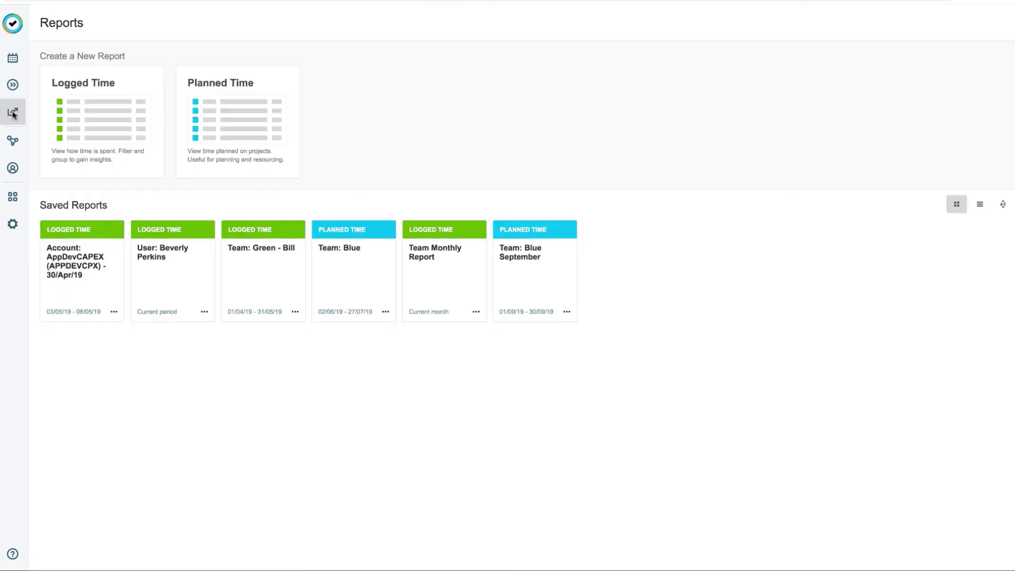
pyautogui.click(542, 283)
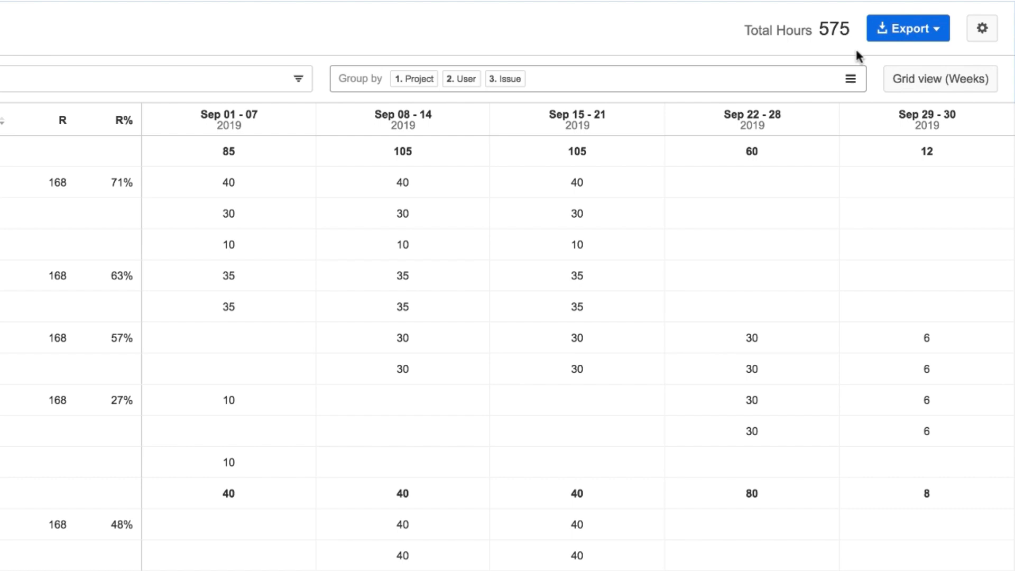
# - Export the report data as an XLSX file
pyautogui.click(899, 30)
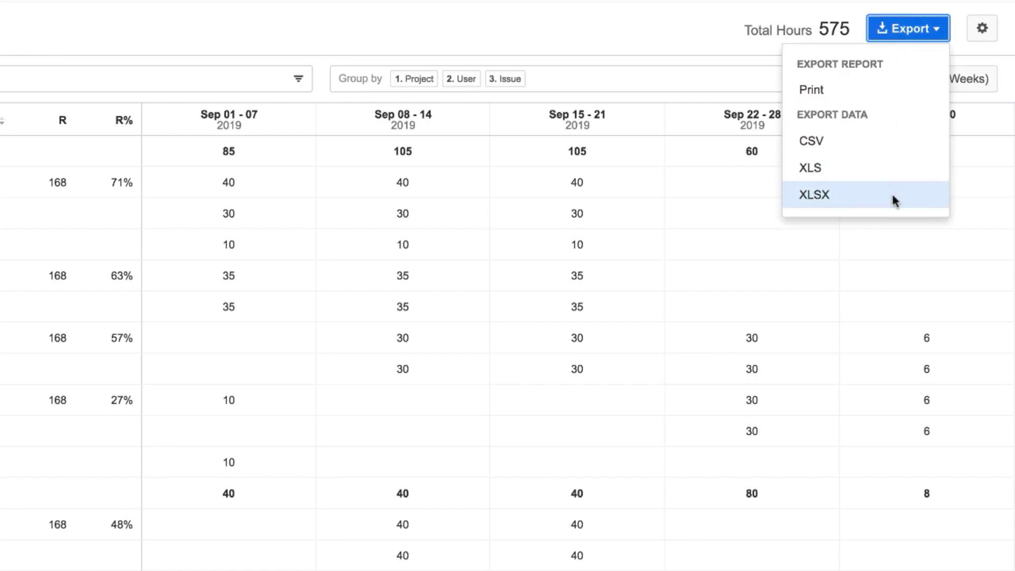
pyautogui.click(892, 195)
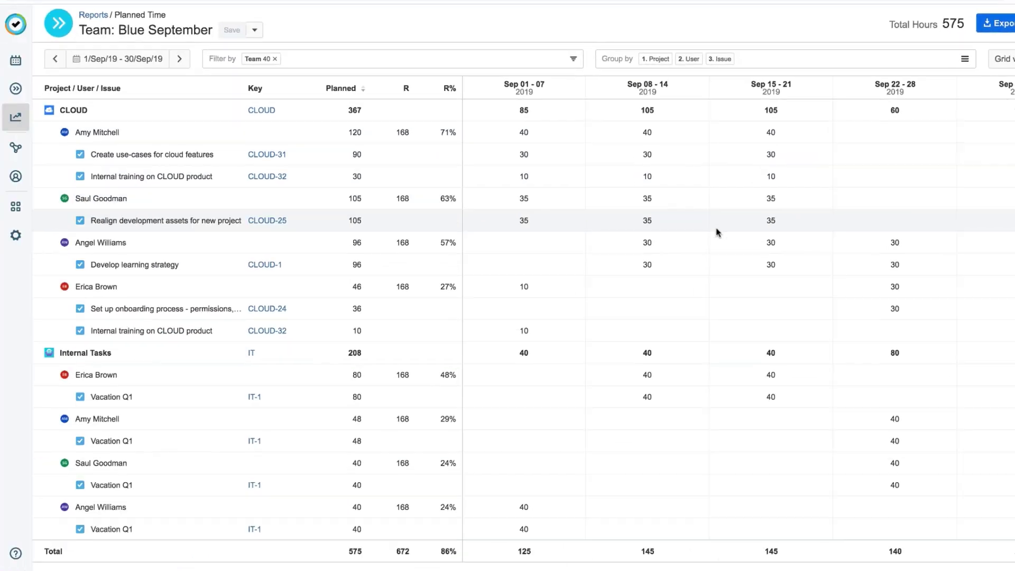